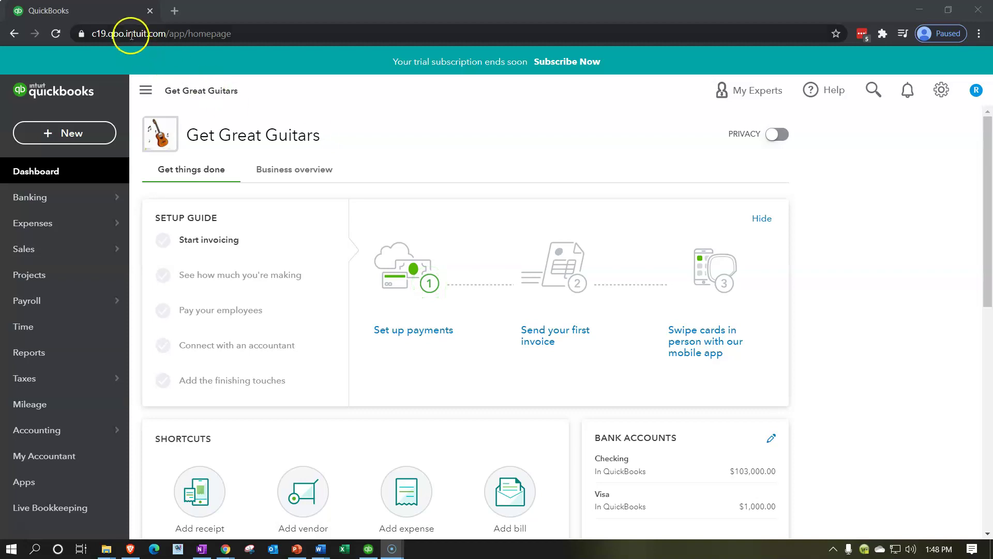
- Duplicate the QuickBooks page and open the Trial Balance report by searching 'tria'
{"action": "right_click", "coordinate": [107, 12]}
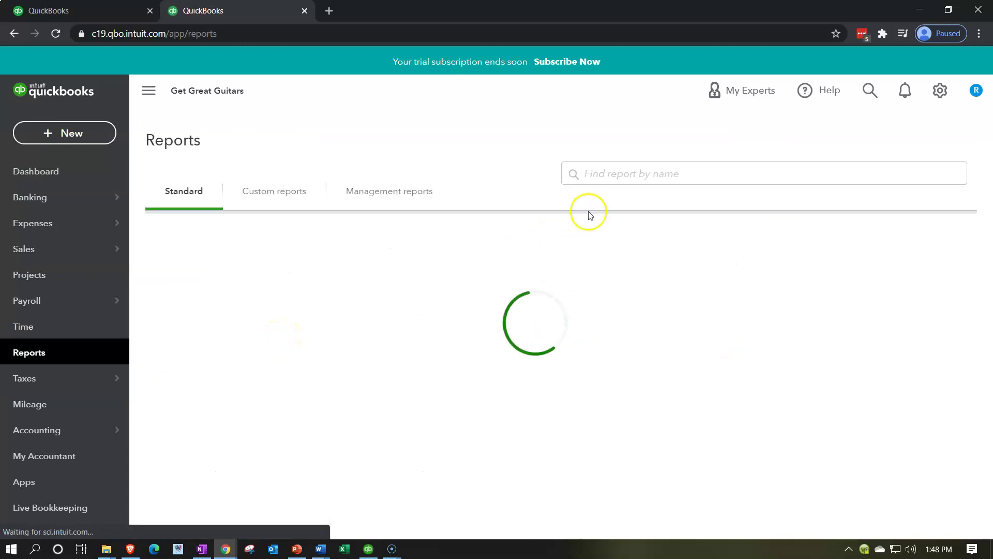
{"action": "left_click", "coordinate": [641, 260]}
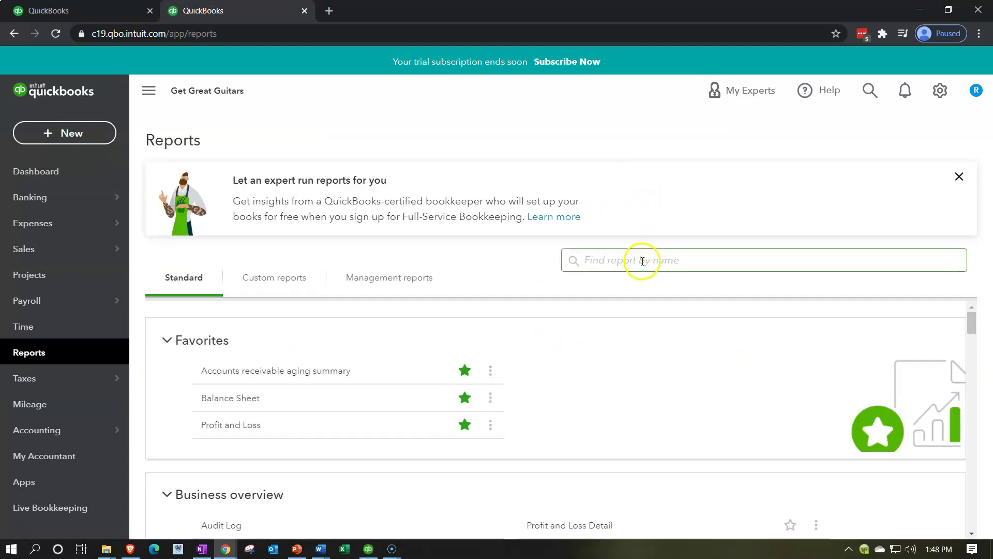
{"action": "type", "text": "tria"}
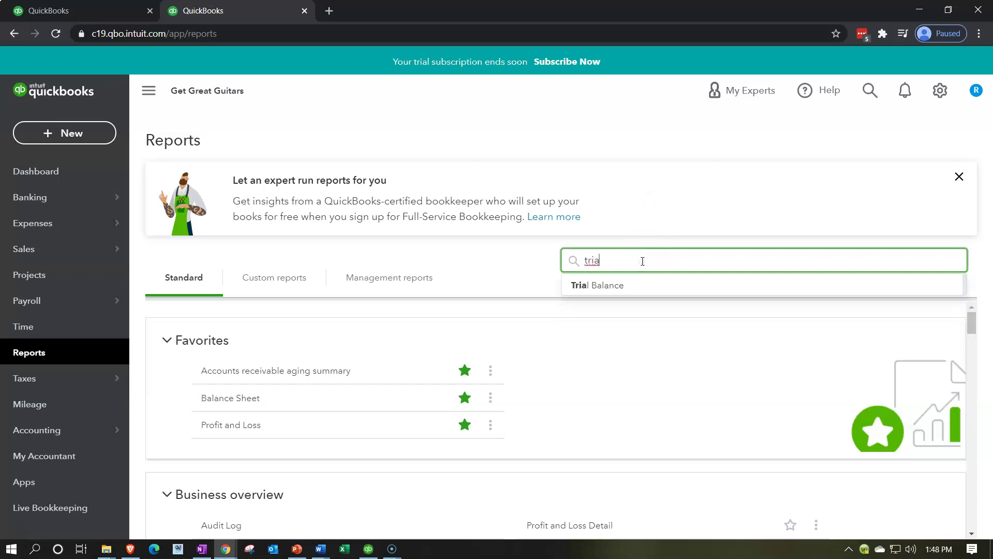
{"action": "left_click", "coordinate": [625, 288]}
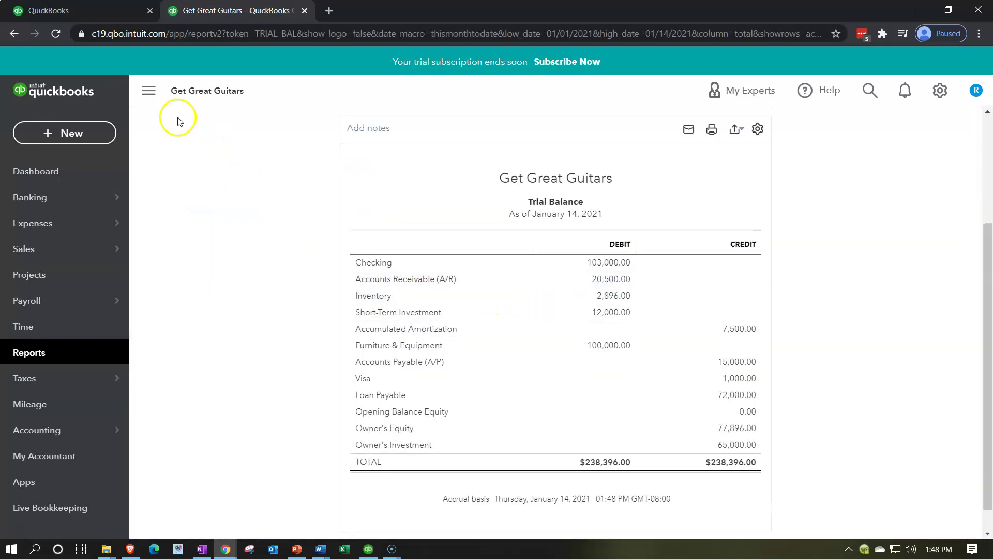
- Rerun the trial balance with end date 12/31/2021 and zoom the page to 110%
{"action": "left_click", "coordinate": [149, 90]}
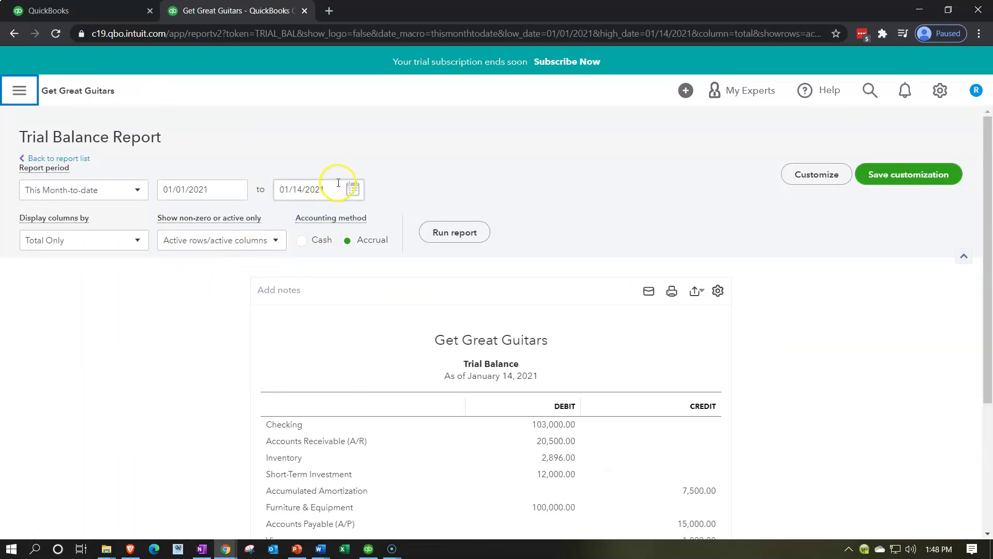
{"action": "left_click_drag", "start_coordinate": [338, 183], "coordinate": [238, 186]}
{"action": "type", "text": "1"}
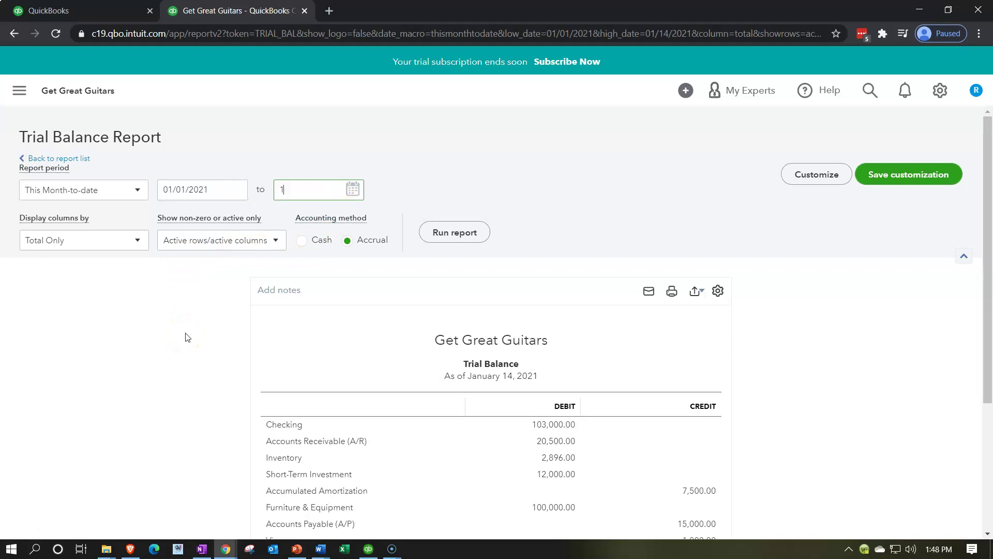
{"action": "type", "text": "2/31/2021"}
{"action": "key", "text": "Tab"}
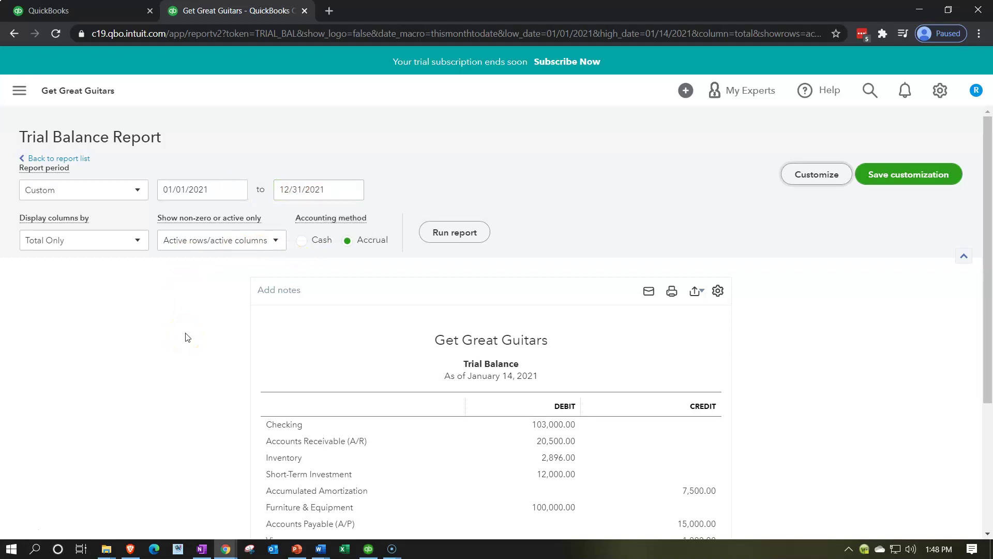
{"action": "left_click", "coordinate": [451, 232]}
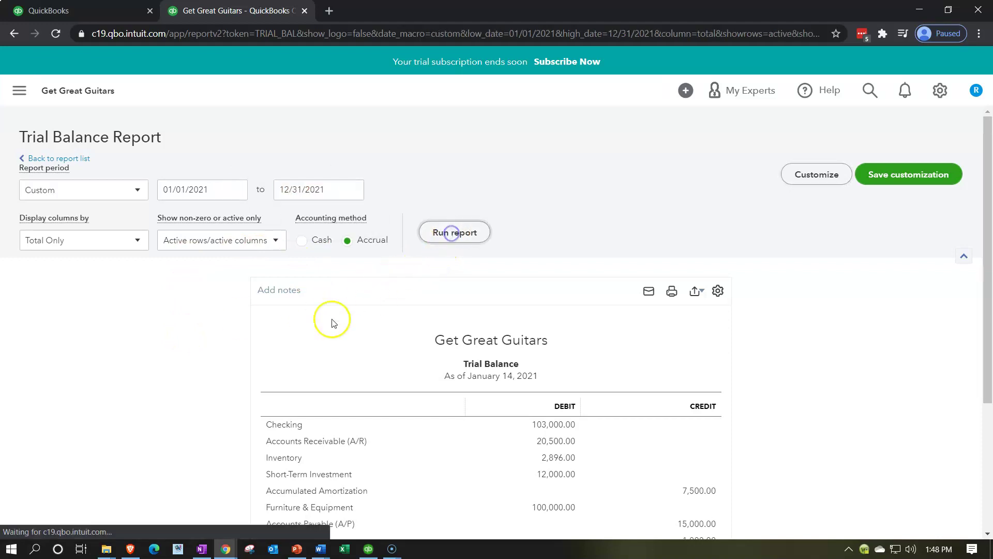
{"action": "scroll", "coordinate": [310, 352], "scroll_direction": "down", "scroll_amount": 3}
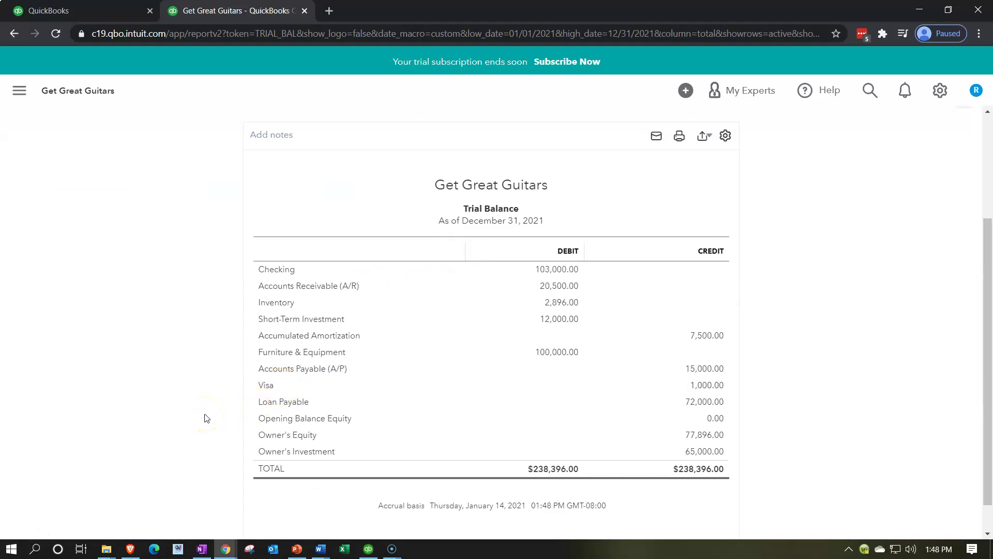
{"action": "key", "text": "ctrl+plus"}
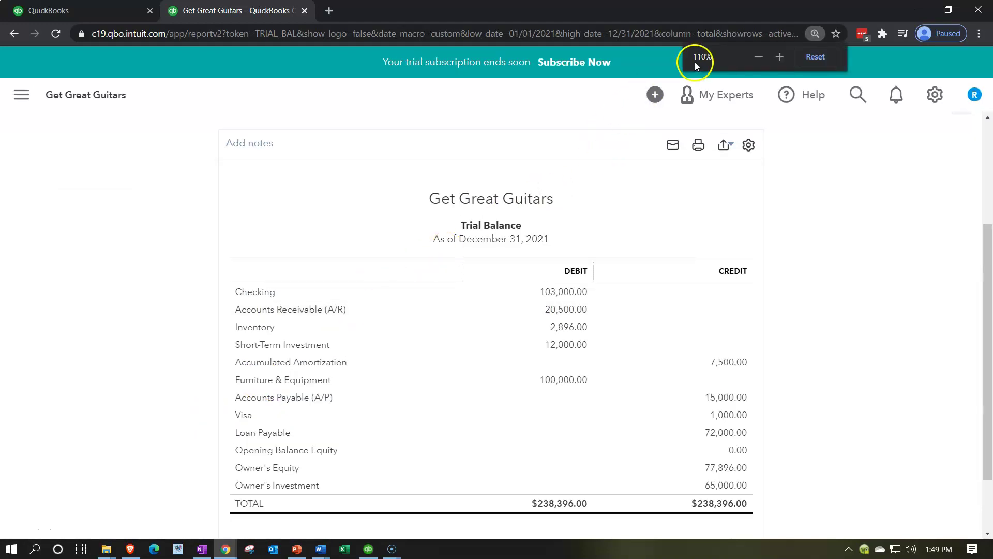
{"action": "scroll", "coordinate": [176, 350], "scroll_direction": "down", "scroll_amount": 2}
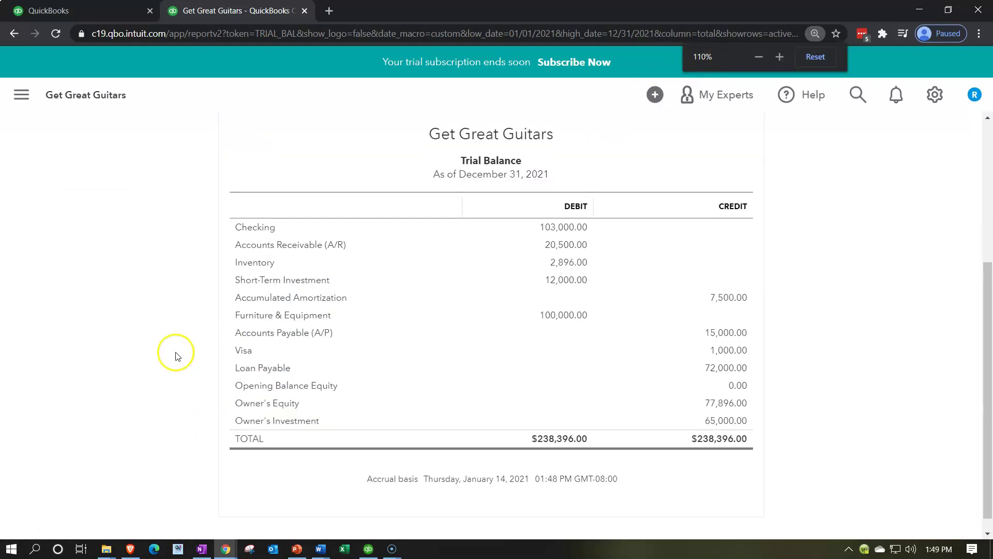
- Drill into the 103,000.00 Checking balance and pick the 01/09/2021 Office Depot check row
{"action": "left_click", "coordinate": [558, 233]}
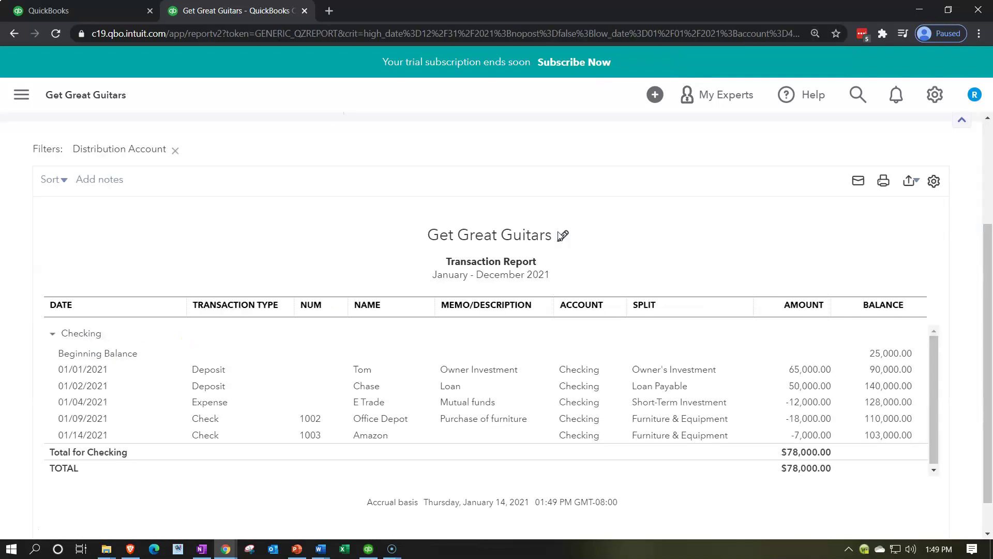
{"action": "scroll", "coordinate": [569, 248], "scroll_direction": "down", "scroll_amount": 1}
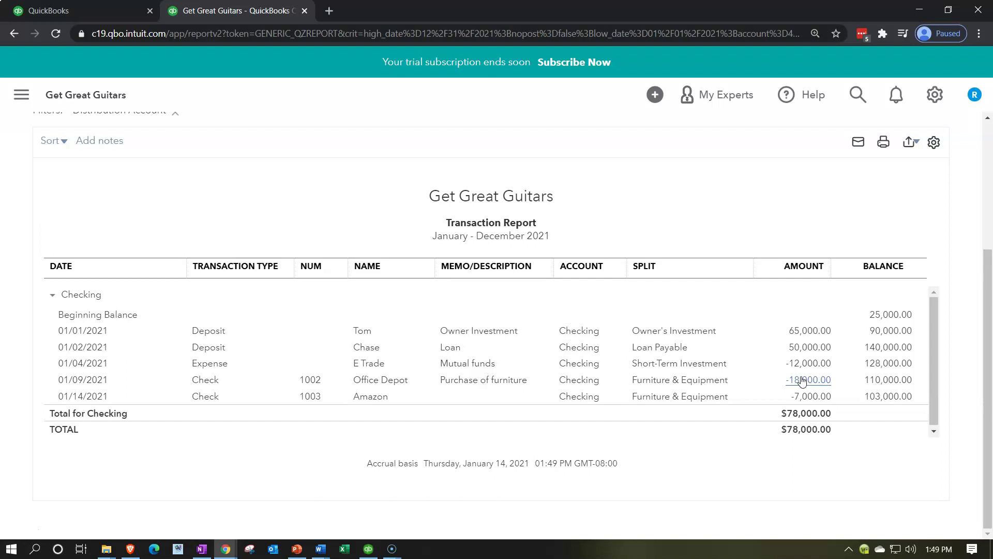
{"action": "left_click", "coordinate": [321, 386]}
- Open check 1002 to Office Depot, then return to the QuickBooks dashboard page
{"action": "left_click", "coordinate": [821, 385]}
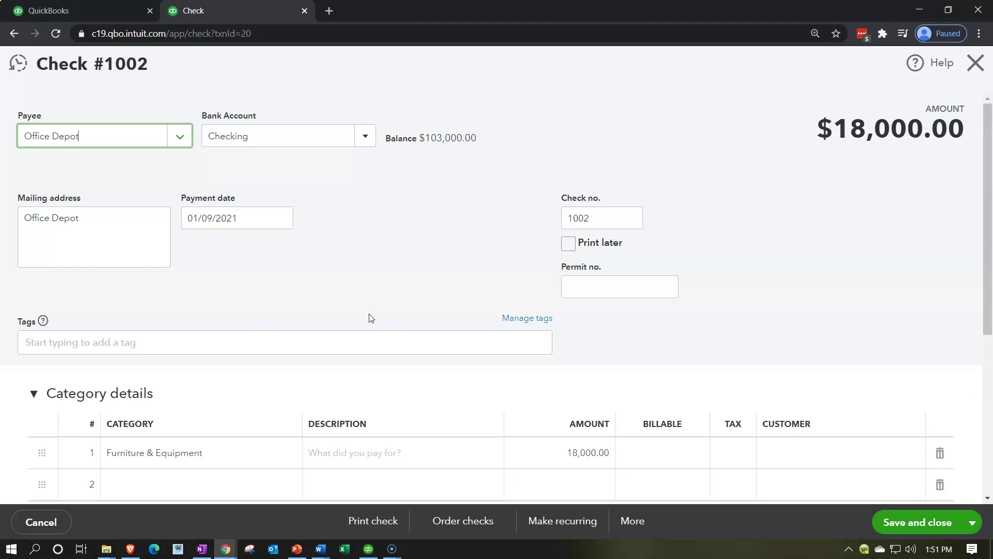
{"action": "left_click", "coordinate": [93, 16]}
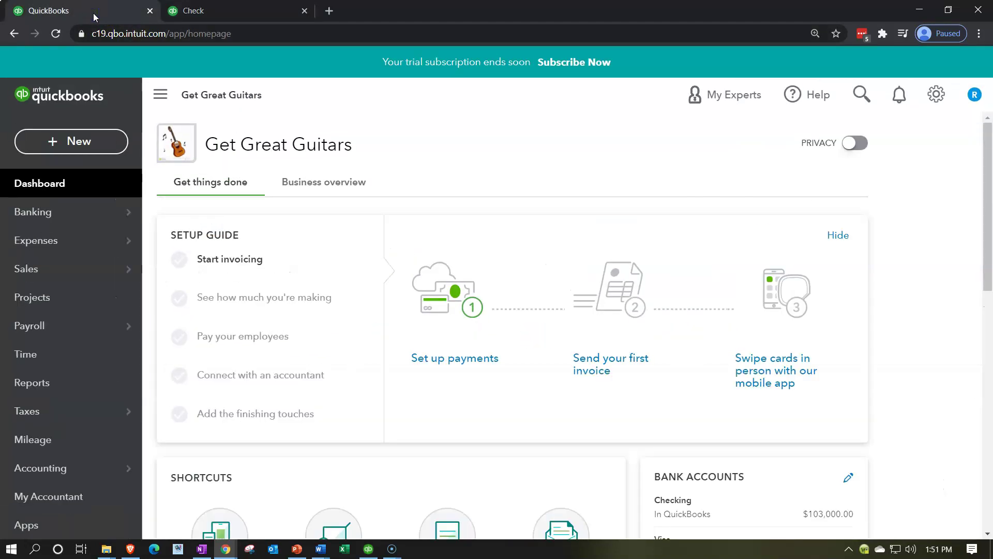
- From Chart of Accounts, open the Checking register and select Office Depot check 1002 for editing
{"action": "mouse_move", "coordinate": [69, 475]}
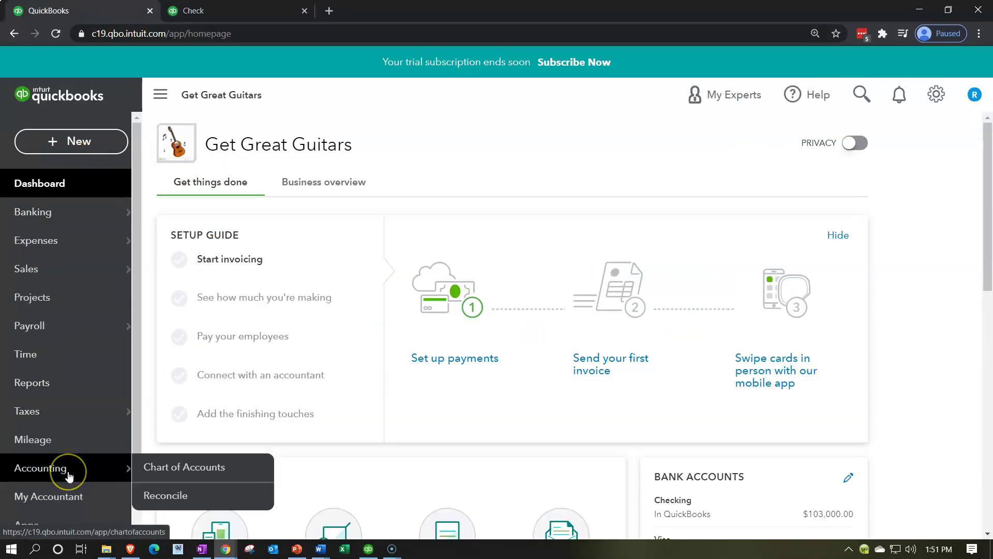
{"action": "left_click", "coordinate": [155, 467]}
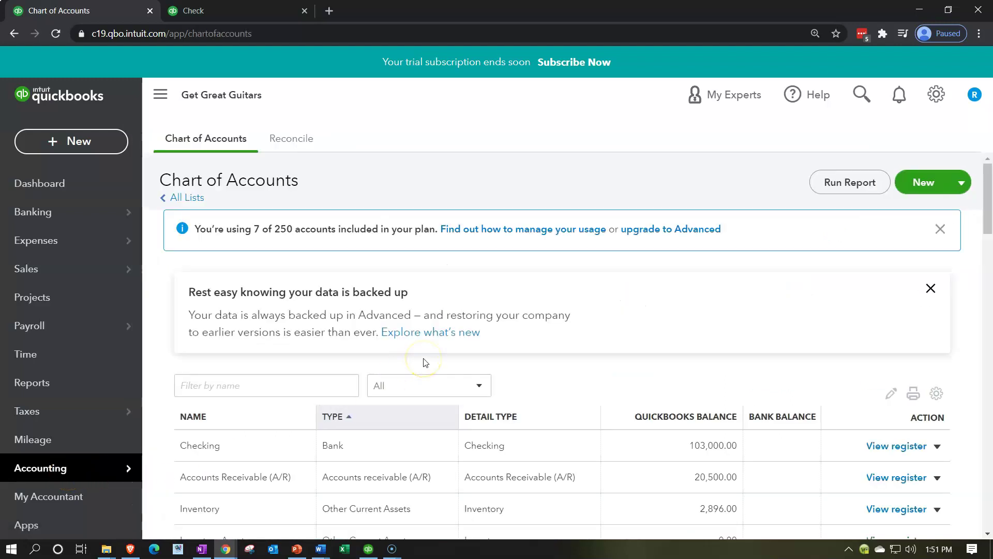
{"action": "scroll", "coordinate": [421, 357], "scroll_direction": "down", "scroll_amount": 1}
{"action": "left_click", "coordinate": [896, 382]}
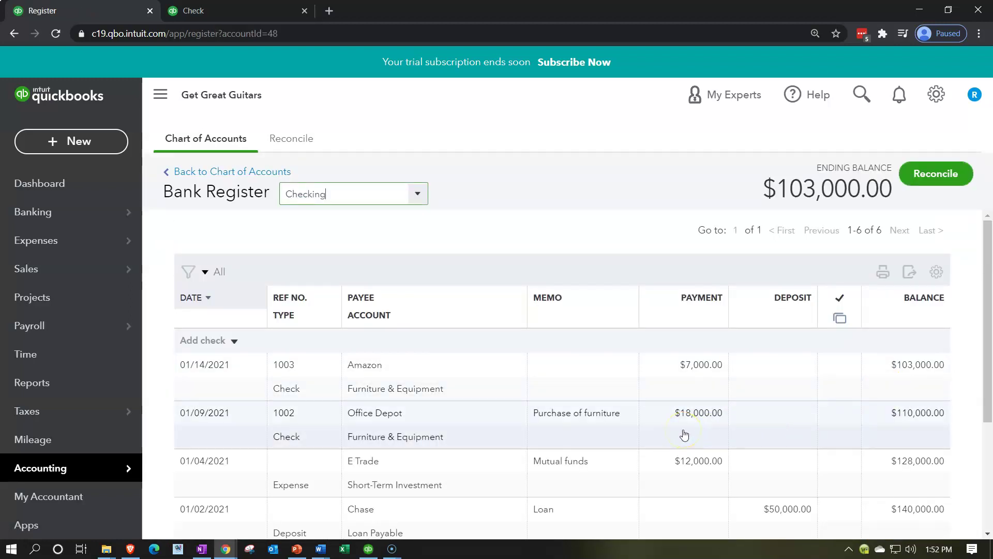
{"action": "left_click", "coordinate": [160, 94]}
{"action": "left_click", "coordinate": [647, 407]}
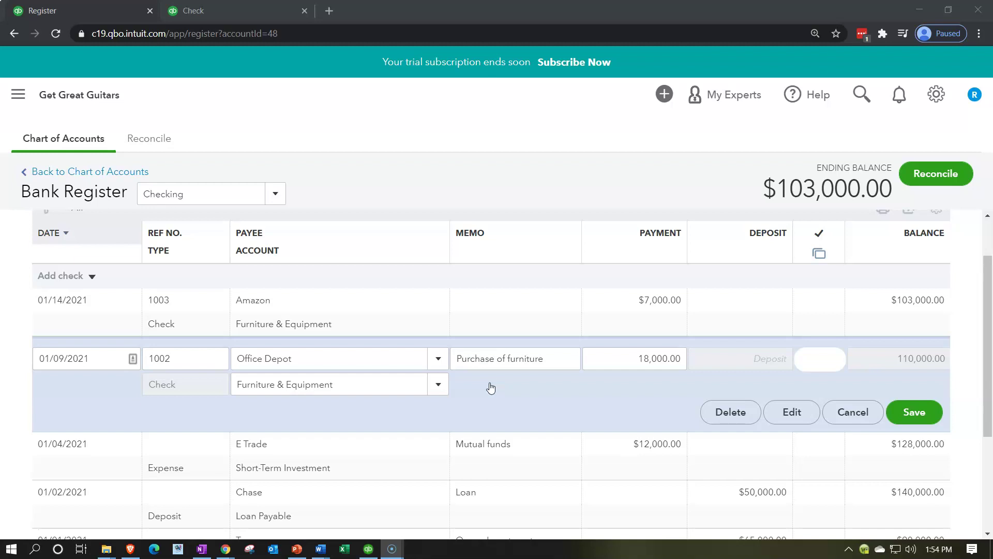
- Open check 1002 in the full check form, showing $18,000.00 under Furniture & Equipment
{"action": "left_click", "coordinate": [609, 399]}
{"action": "left_click", "coordinate": [591, 393]}
- Change check #1002's line 1 amount to 16000 and save and close the check
{"action": "left_click", "coordinate": [241, 11]}
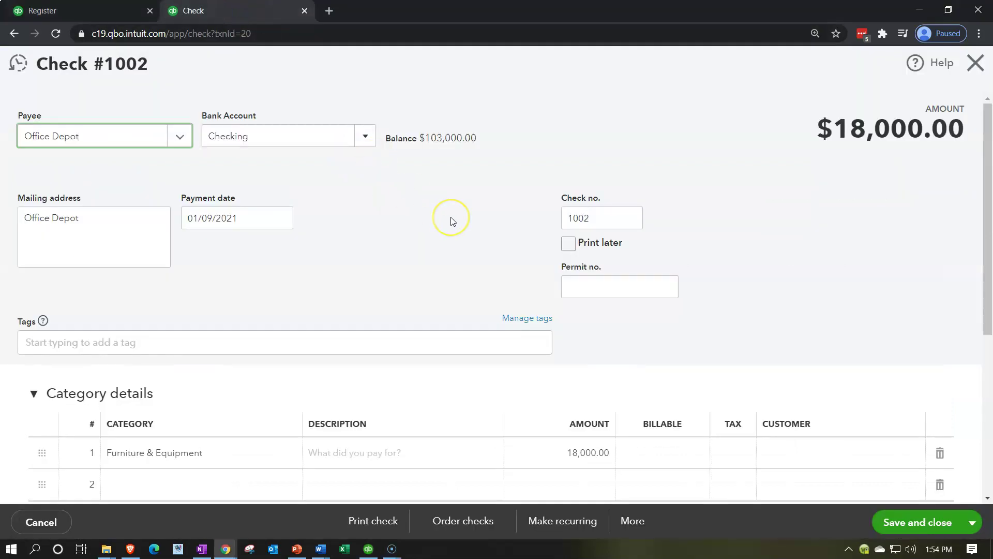
{"action": "scroll", "coordinate": [451, 216], "scroll_direction": "down", "scroll_amount": 1}
{"action": "scroll", "coordinate": [451, 221], "scroll_direction": "down", "scroll_amount": 1}
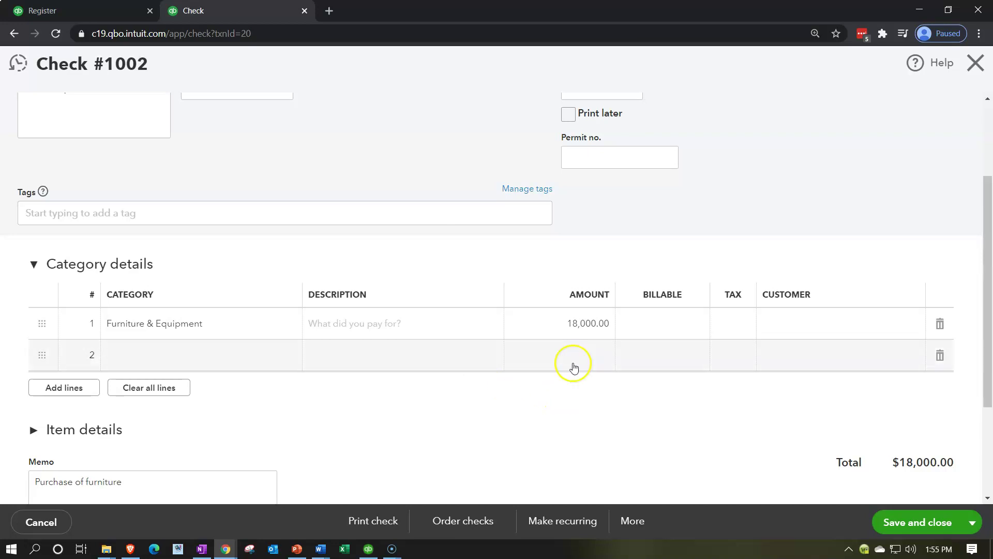
{"action": "left_click", "coordinate": [566, 323]}
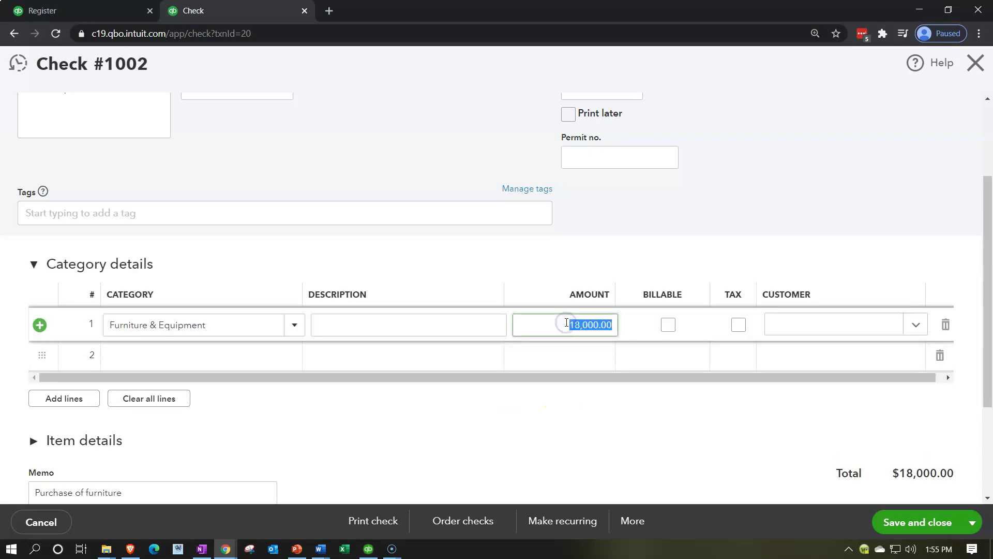
{"action": "type", "text": "16000"}
{"action": "key", "text": "Tab"}
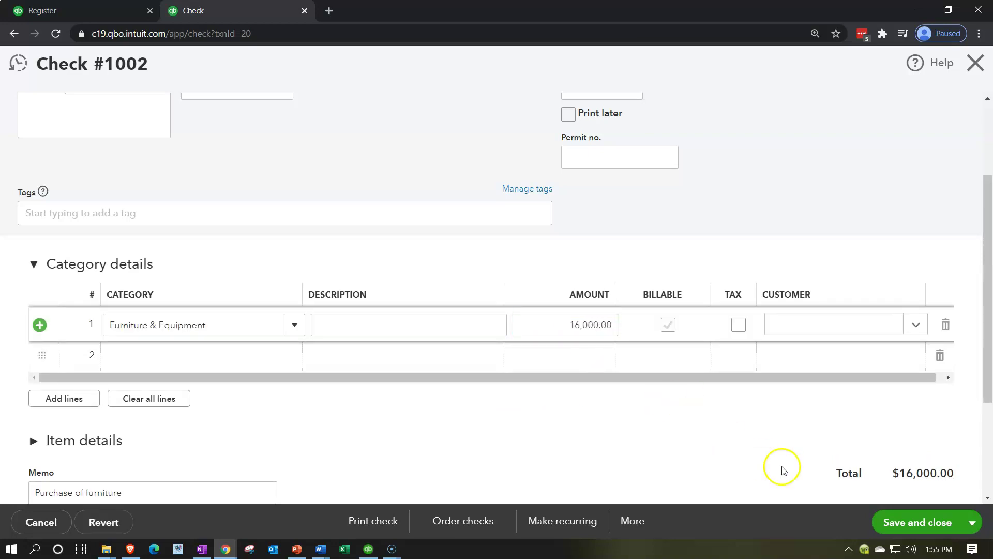
{"action": "left_click", "coordinate": [899, 522]}
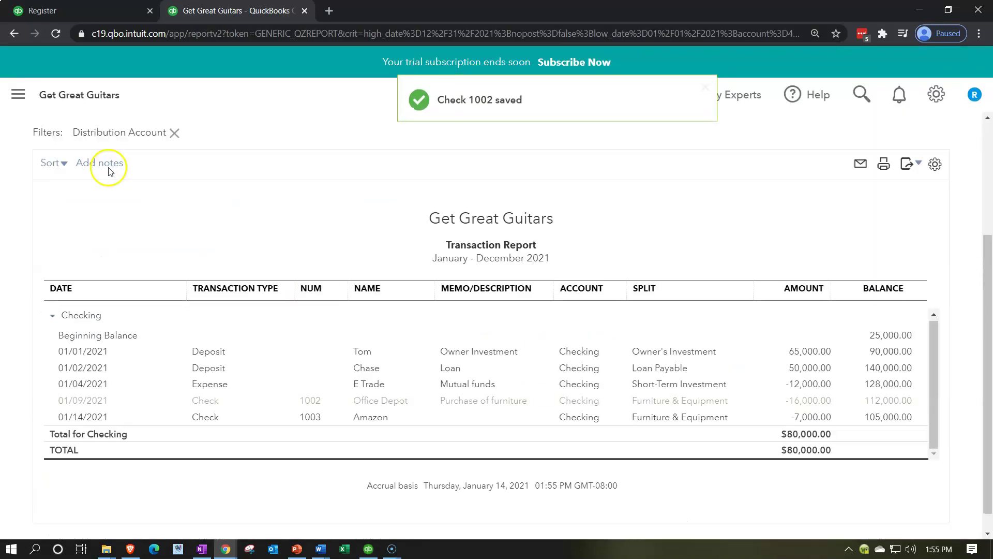
{"action": "left_click", "coordinate": [103, 164]}
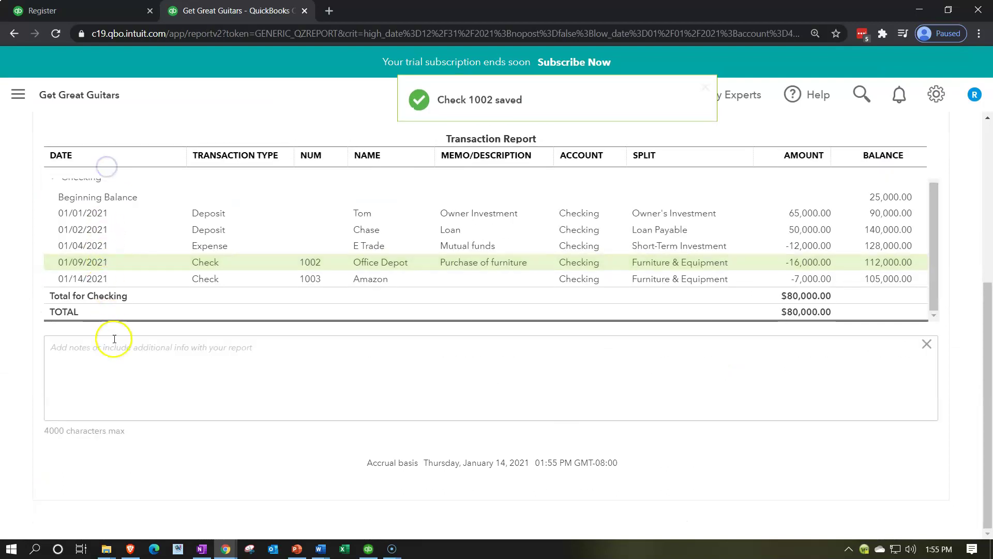
{"action": "scroll", "coordinate": [129, 350], "scroll_direction": "up", "scroll_amount": 6}
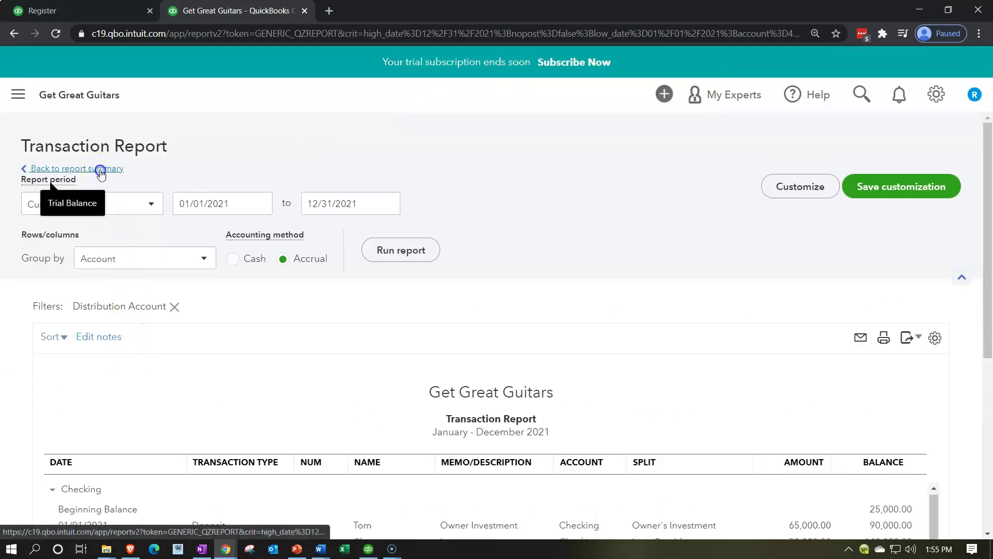
{"action": "left_click", "coordinate": [100, 169]}
{"action": "scroll", "coordinate": [381, 326], "scroll_direction": "down", "scroll_amount": 4}
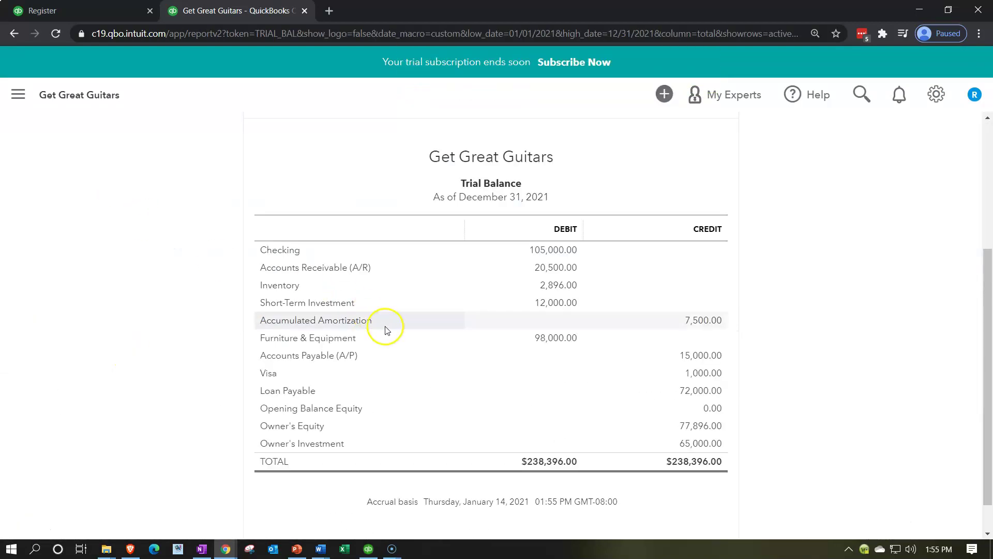
{"action": "left_click", "coordinate": [545, 252]}
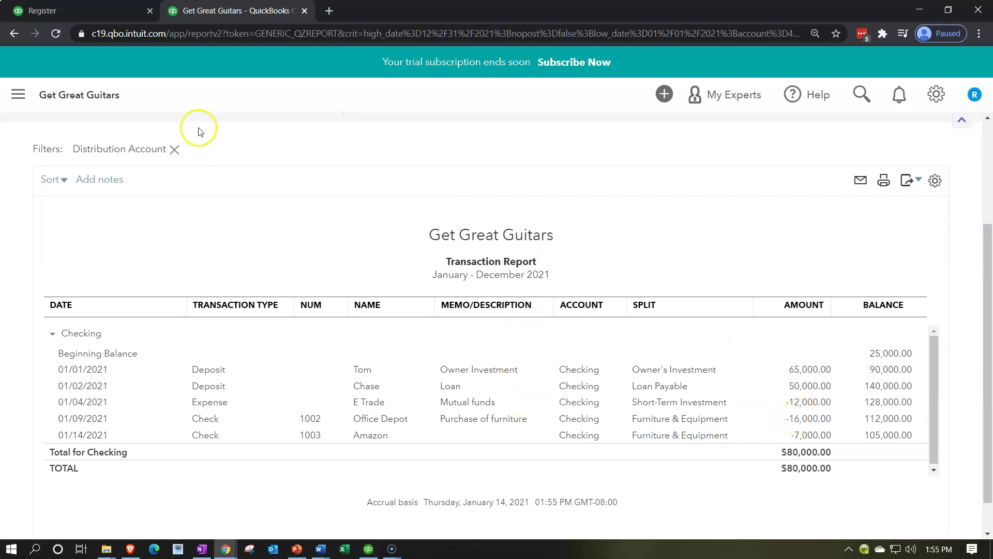
- Review the 98,000.00 Furniture & Equipment transactions, then return to the enlarged trial balance
{"action": "scroll", "coordinate": [106, 150], "scroll_direction": "up", "scroll_amount": 3}
{"action": "left_click", "coordinate": [103, 169]}
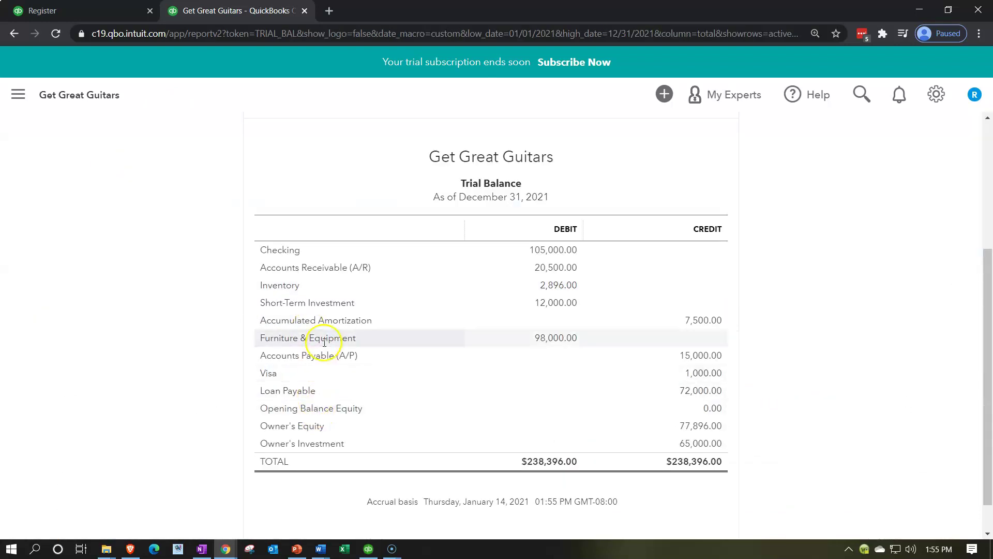
{"action": "left_click", "coordinate": [546, 337]}
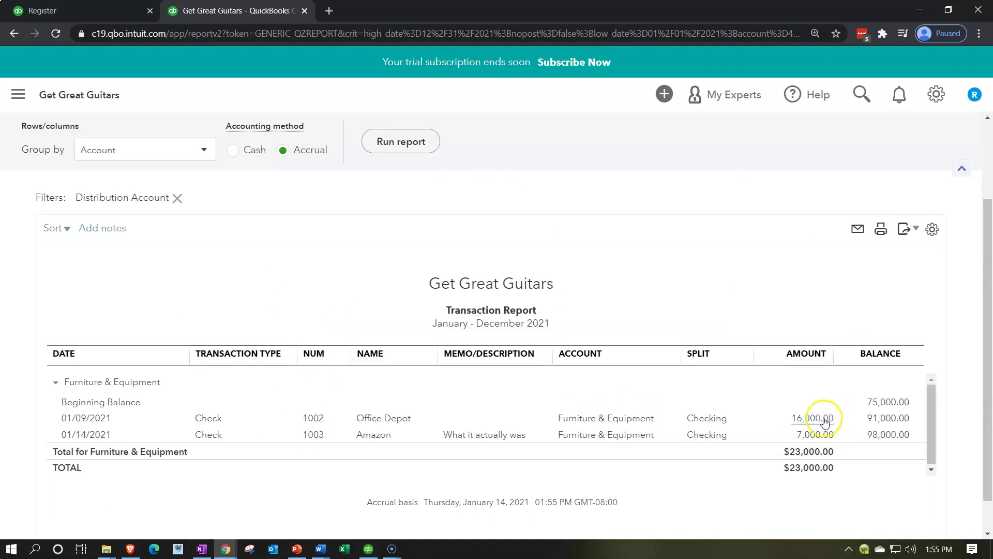
{"action": "scroll", "coordinate": [303, 272], "scroll_direction": "up", "scroll_amount": 2}
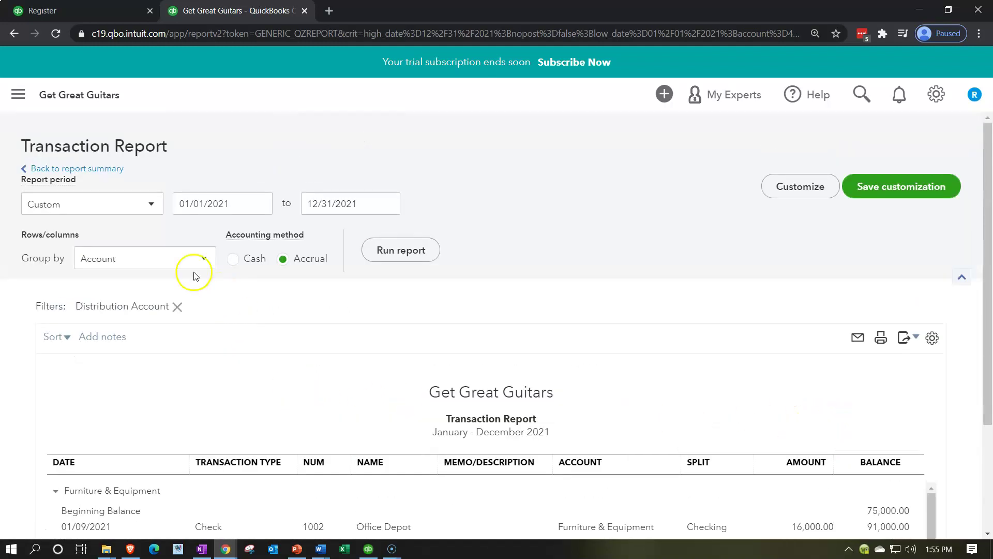
{"action": "left_click", "coordinate": [100, 168]}
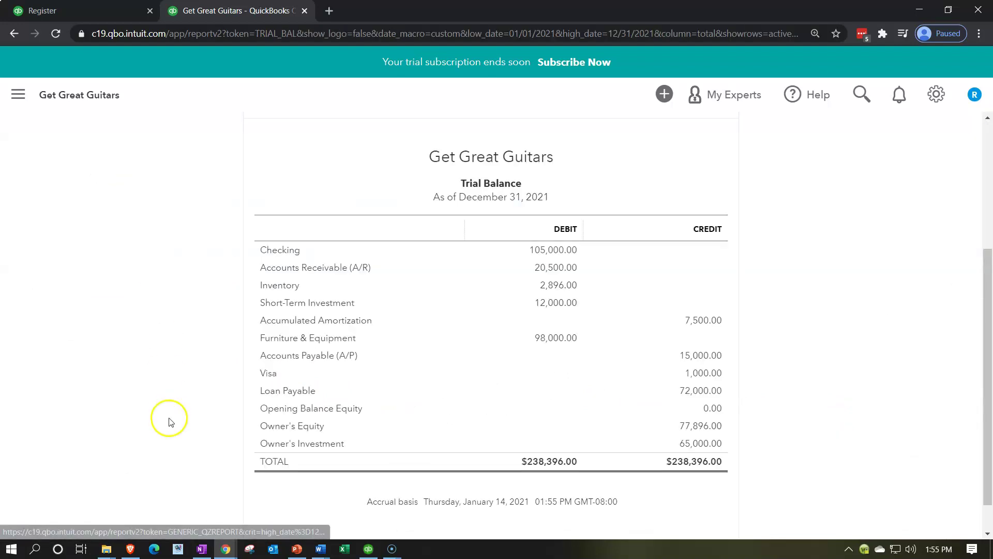
{"action": "key", "text": "ctrl+plus"}
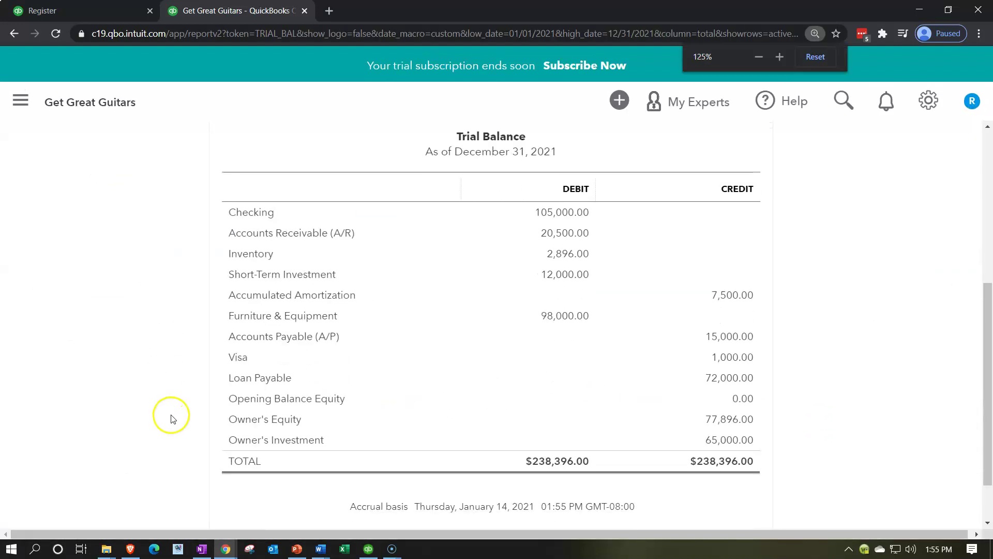